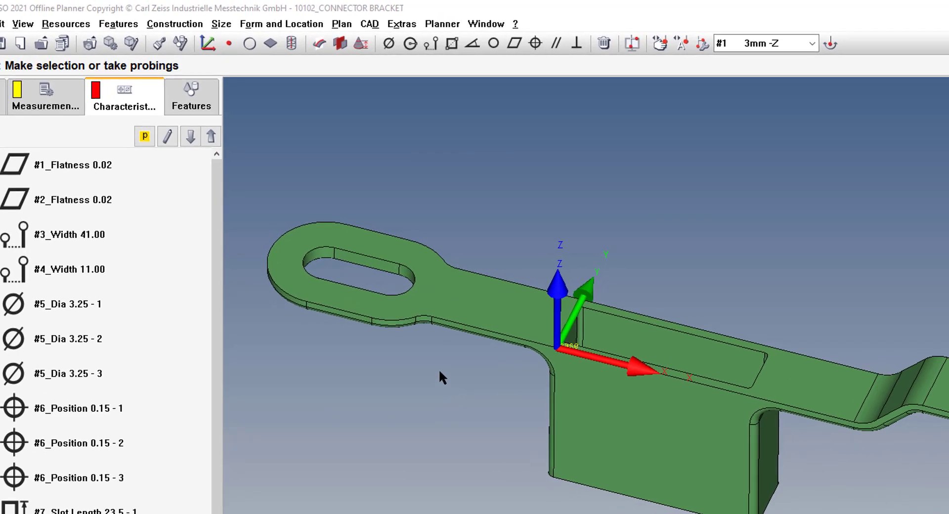
# Step: Turn on measuring-point output in Results to File and raise the point-set limit from 5 to 10
pyautogui.click(65, 23)
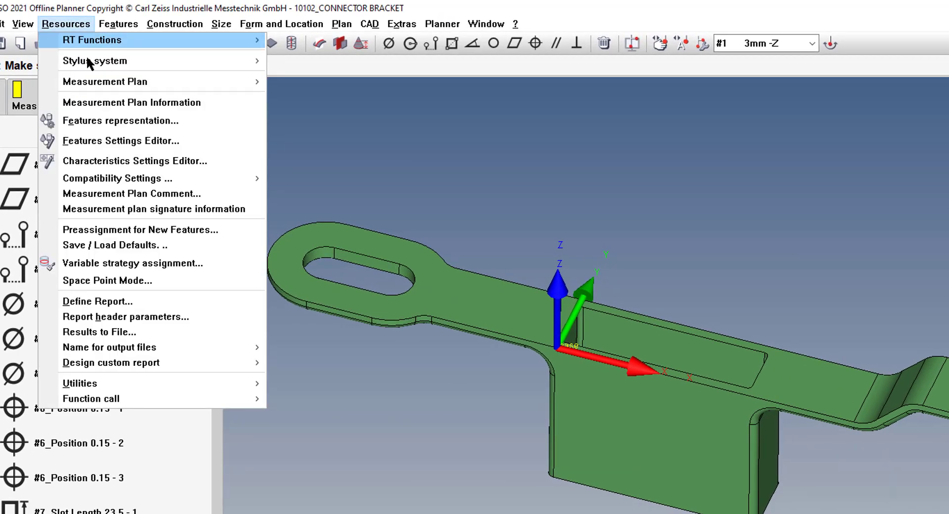
pyautogui.click(142, 327)
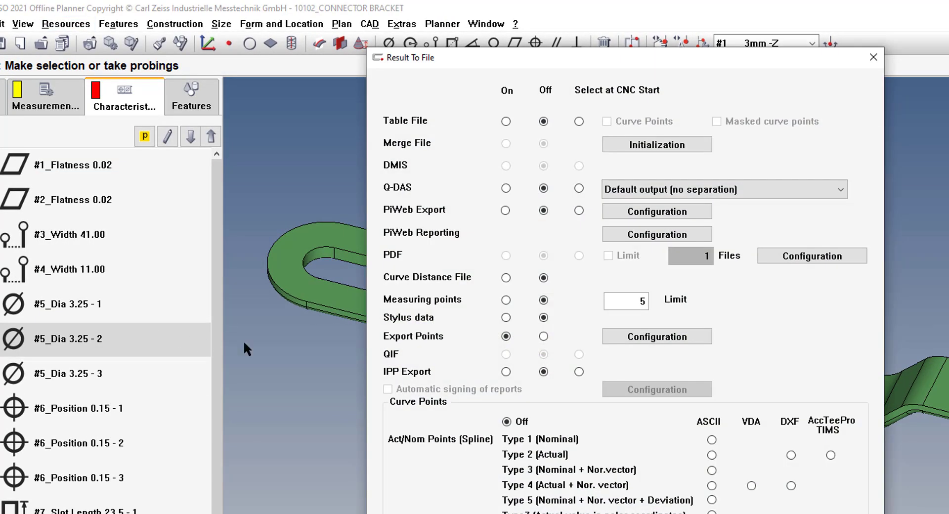
pyautogui.click(506, 299)
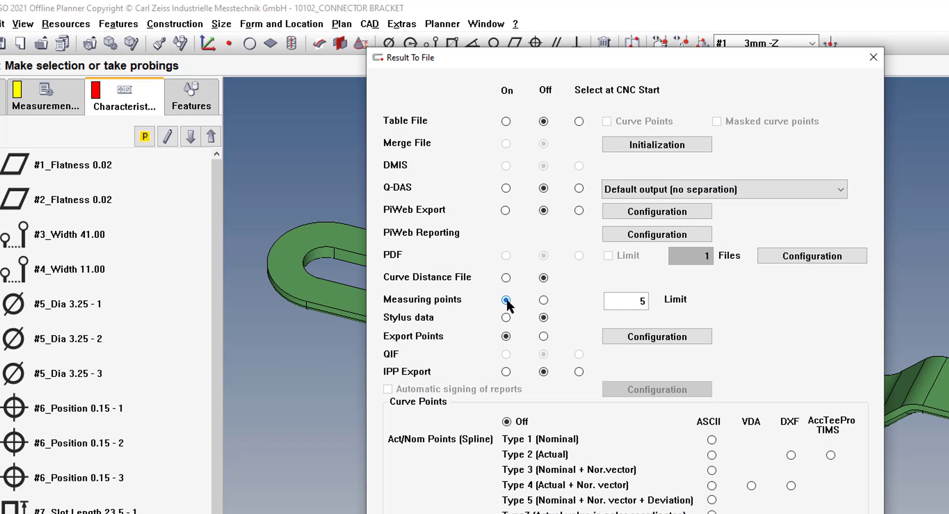
pyautogui.moveTo(632, 300); pyautogui.dragTo(683, 314)
pyautogui.write('10')
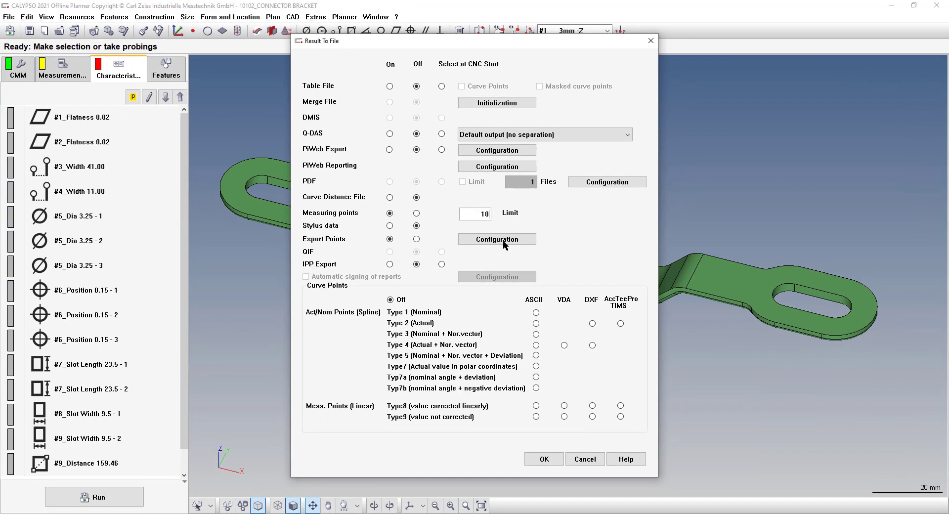
pyautogui.click(543, 459)
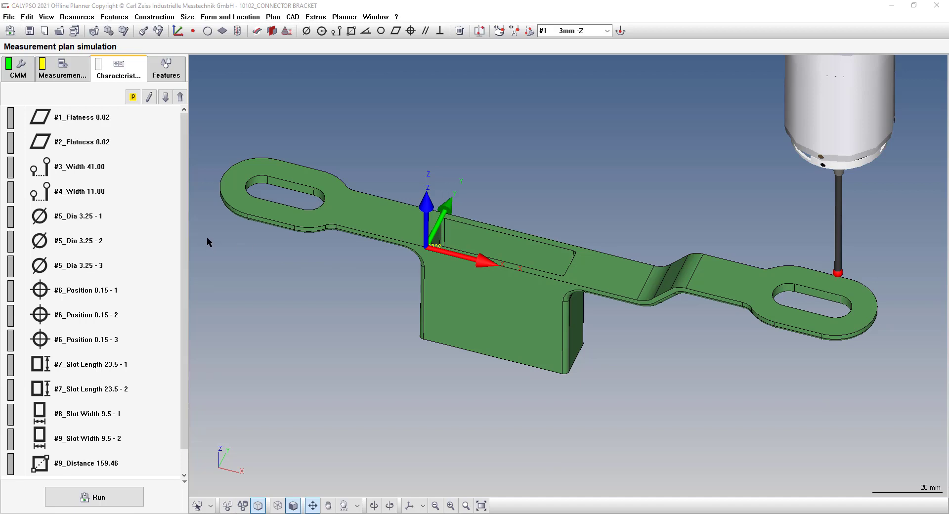
# Step: Trim the incremental part number to SN 5001 in the report header, then start the measurement run
pyautogui.click(11, 31)
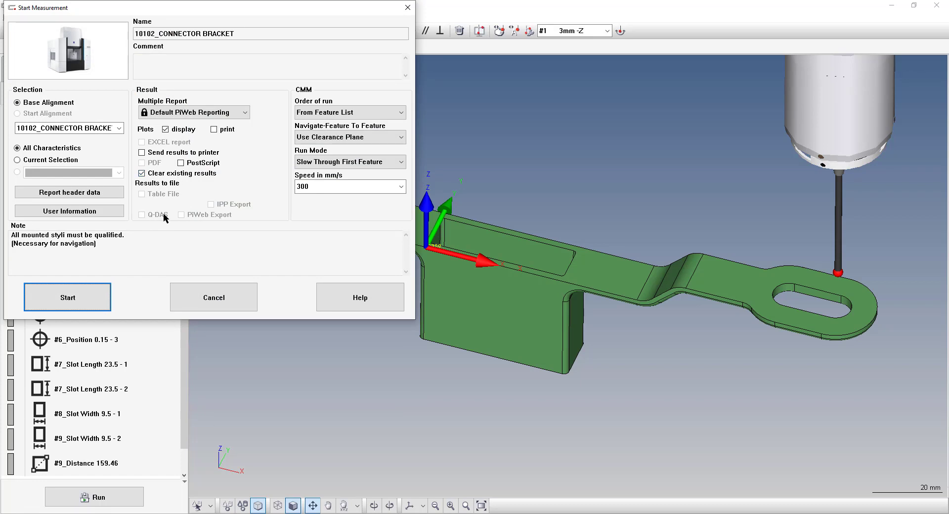
pyautogui.click(103, 192)
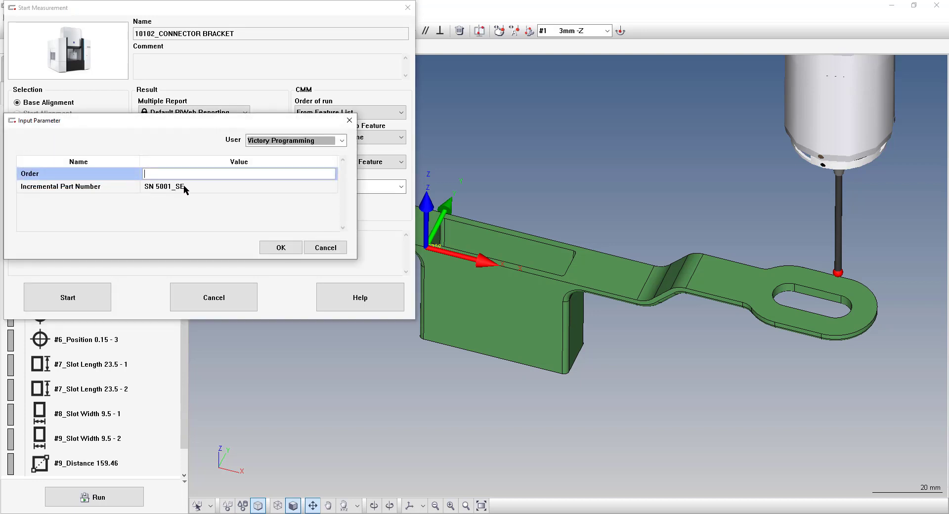
pyautogui.click(183, 187)
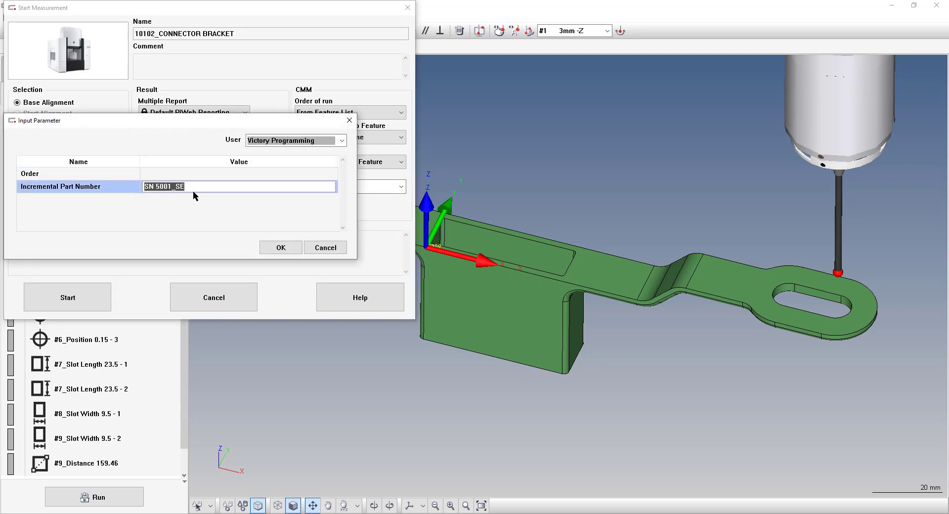
pyautogui.click(195, 188)
pyautogui.press('BackSpace')
pyautogui.press('BackSpace')
pyautogui.press('BackSpace')
pyautogui.hotkey('ctrl', 'a')
pyautogui.click(186, 187)
pyautogui.click(279, 248)
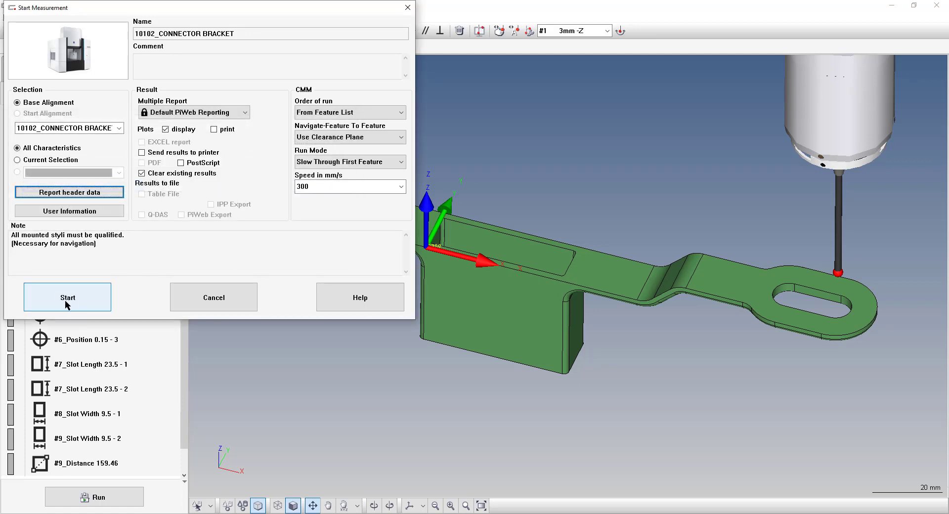
pyautogui.click(69, 298)
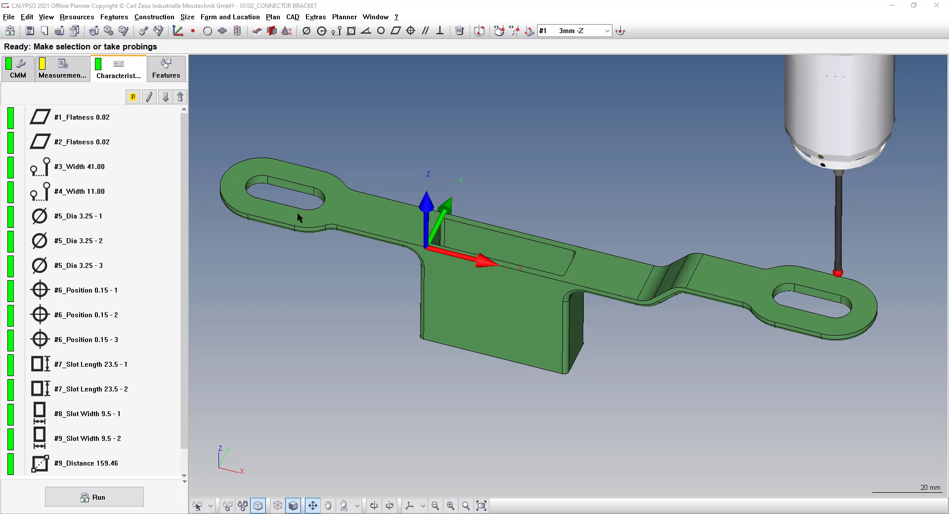
# Step: Load the SN 5004 saved measured points and accept the part number update to SN 5004_SE
pyautogui.click(9, 17)
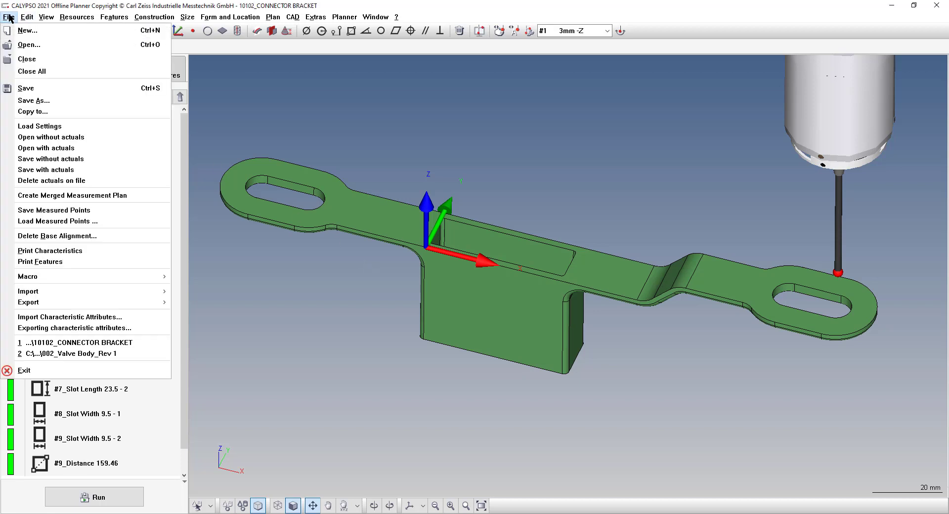
pyautogui.click(88, 222)
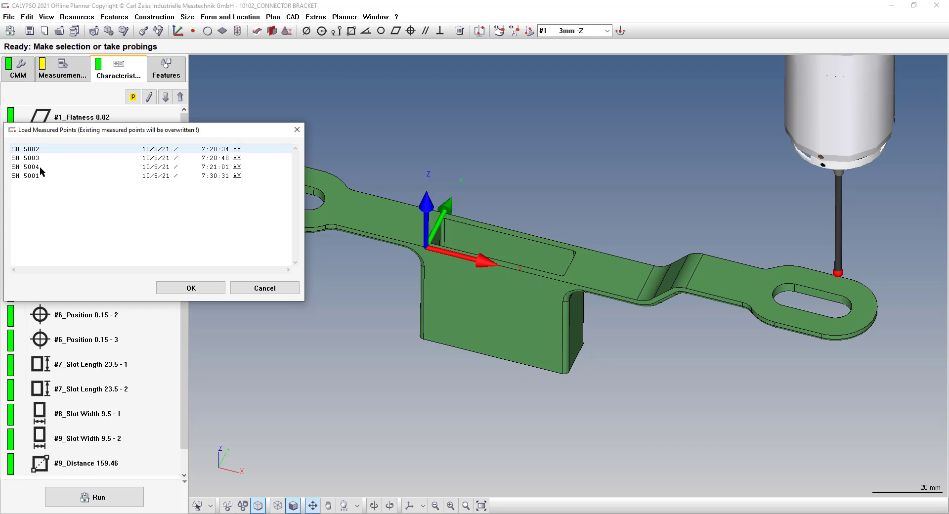
pyautogui.doubleClick(37, 165)
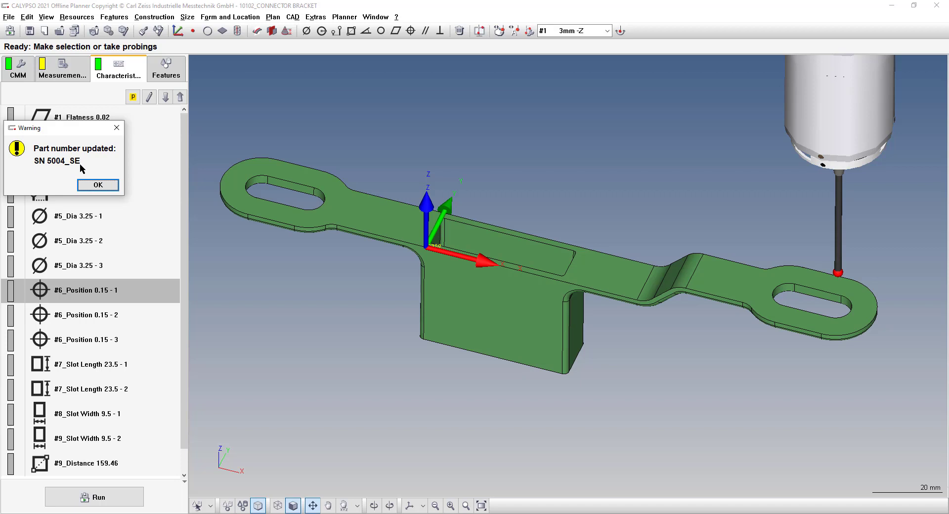
pyautogui.click(108, 185)
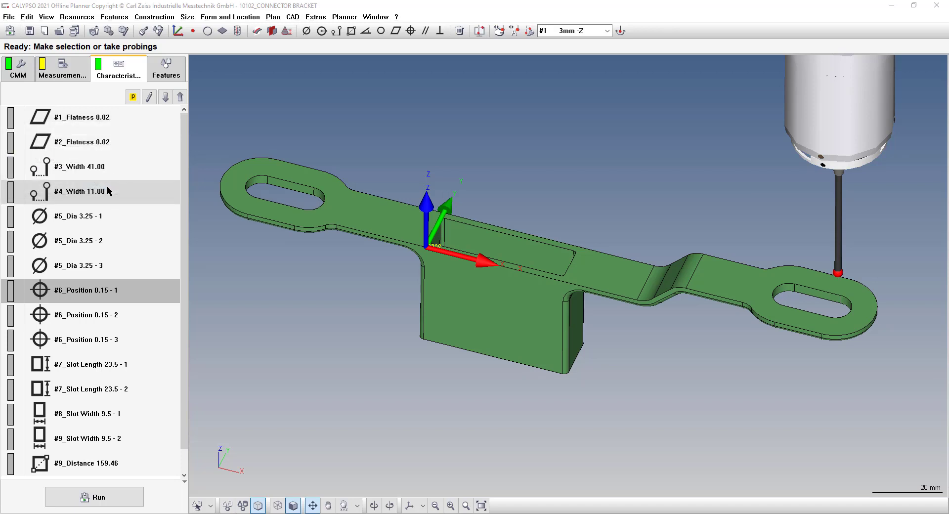
# Step: Load SN 5001's saved points and compare #5_Dia 3.25 - 1 before and after (3.2615 vs 3.2500)
pyautogui.doubleClick(95, 217)
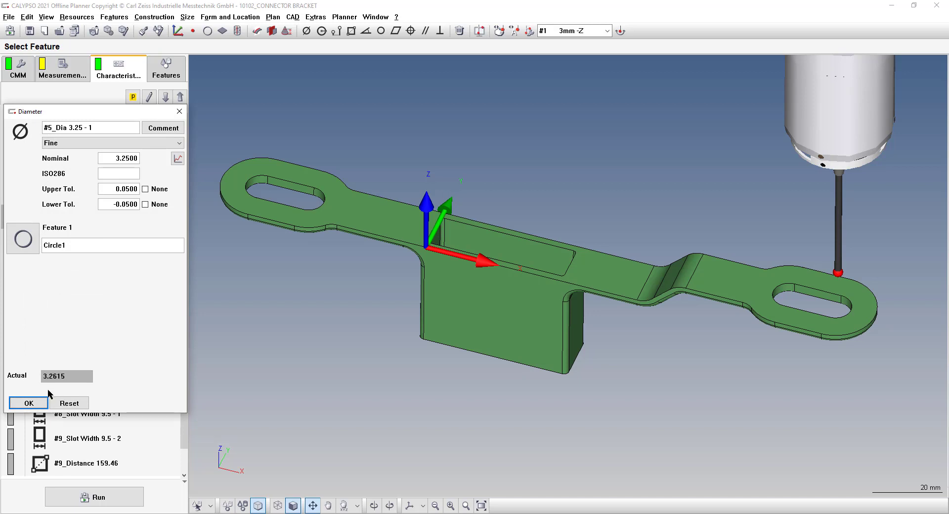
pyautogui.click(30, 403)
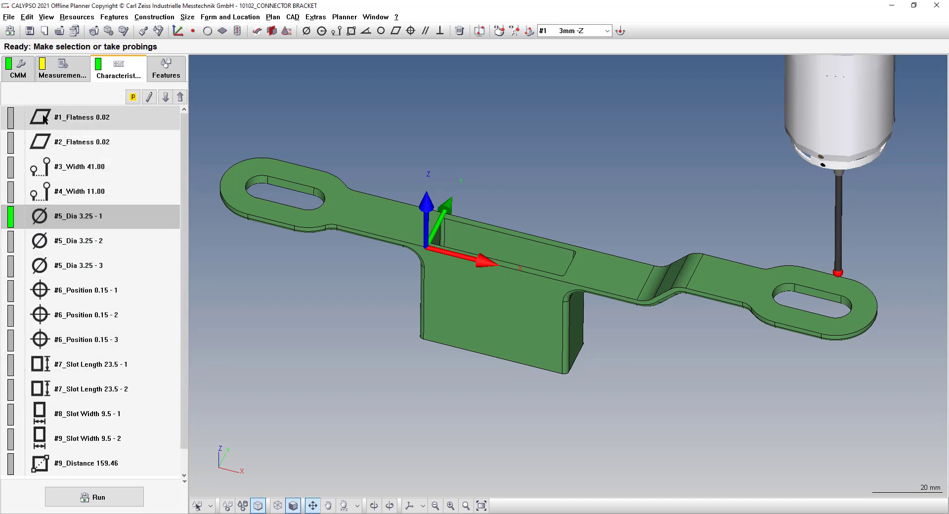
pyautogui.click(14, 19)
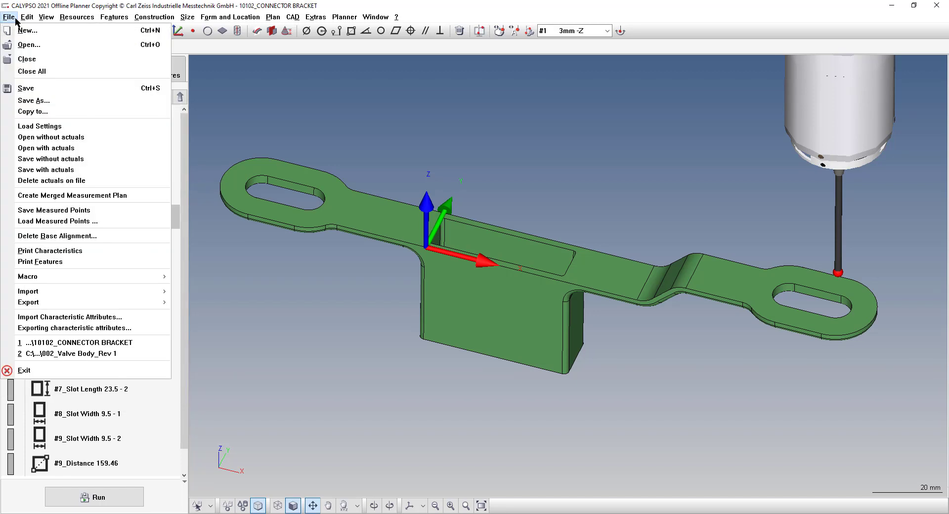
pyautogui.click(76, 221)
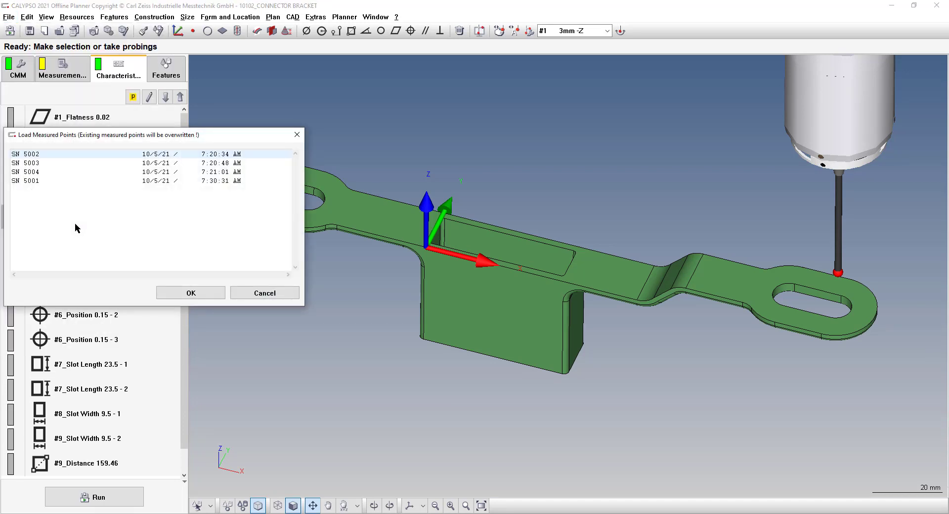
pyautogui.doubleClick(35, 181)
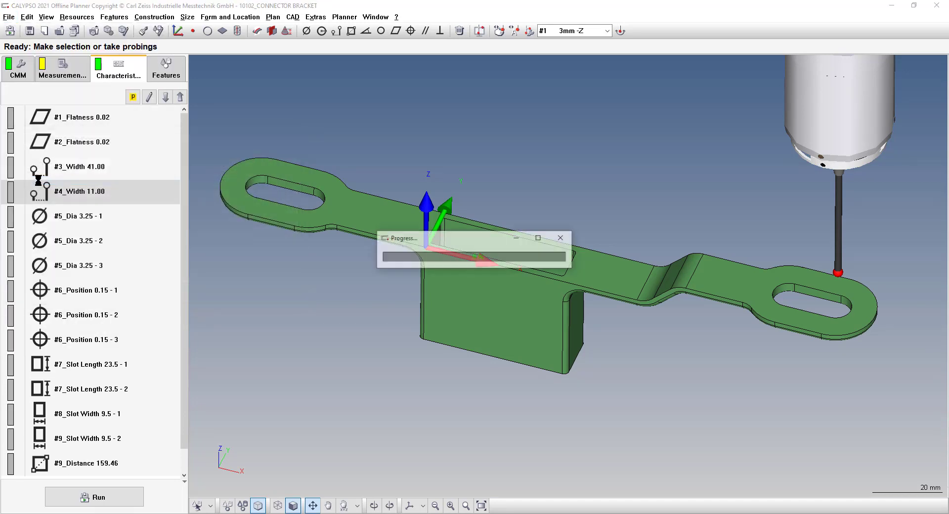
pyautogui.click(97, 200)
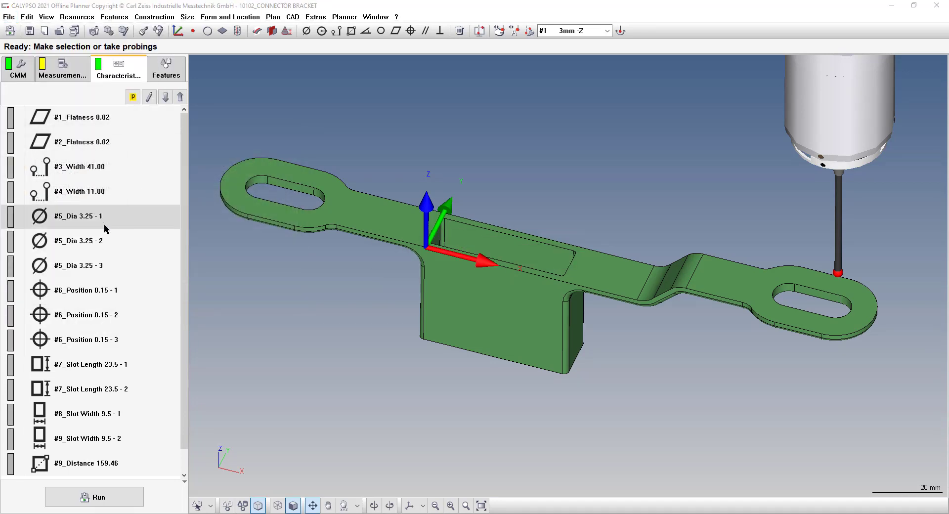
pyautogui.doubleClick(103, 223)
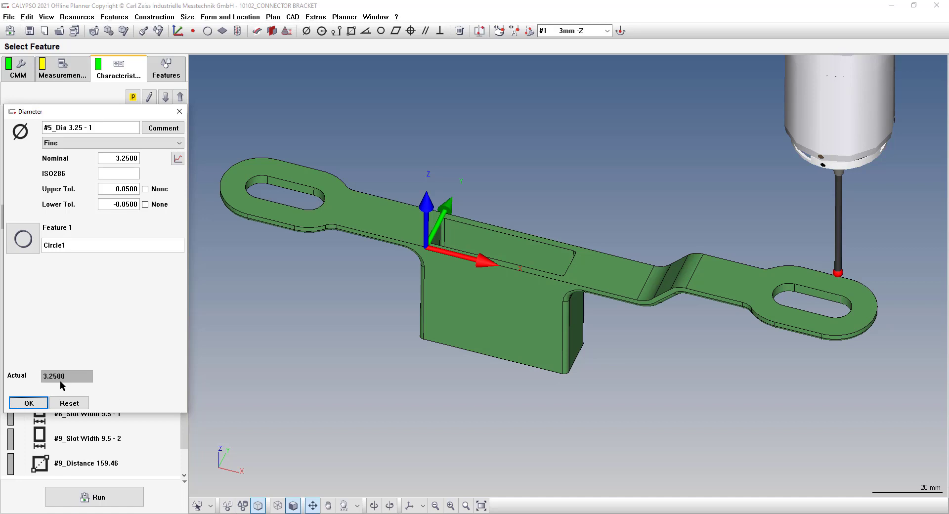
pyautogui.click(43, 402)
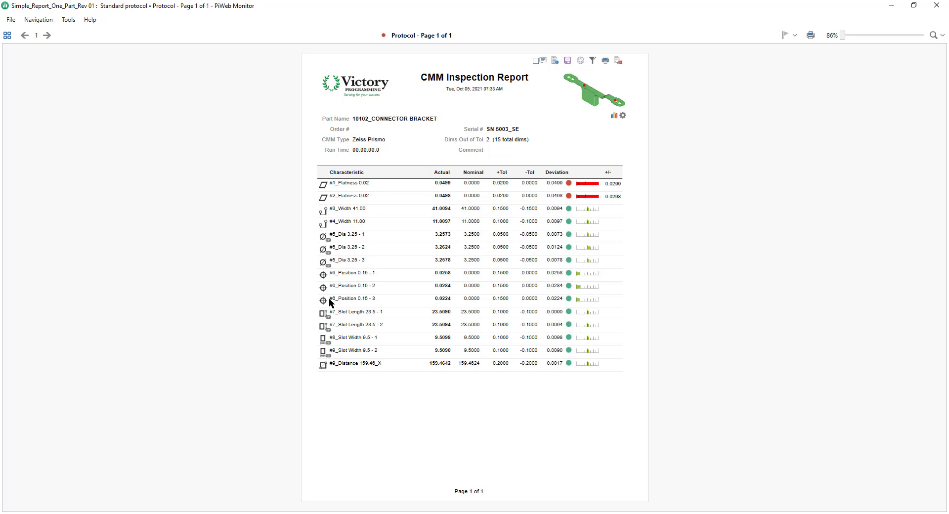
# Step: Close the SN 5003_SE CMM Inspection Report window in PiWeb Monitor
pyautogui.click(936, 5)
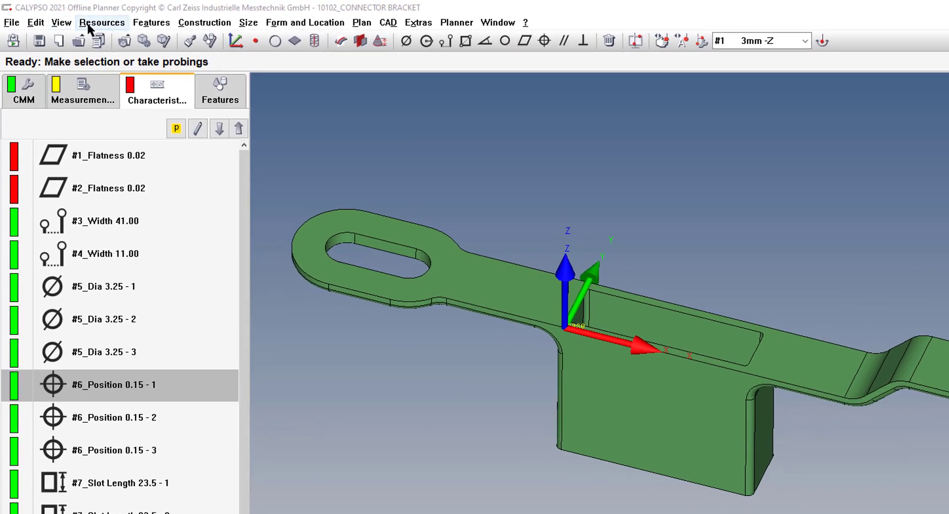
# Step: Set Additional report to On for just the three #6_Position 0.15 rows in the characteristics editor
pyautogui.click(89, 23)
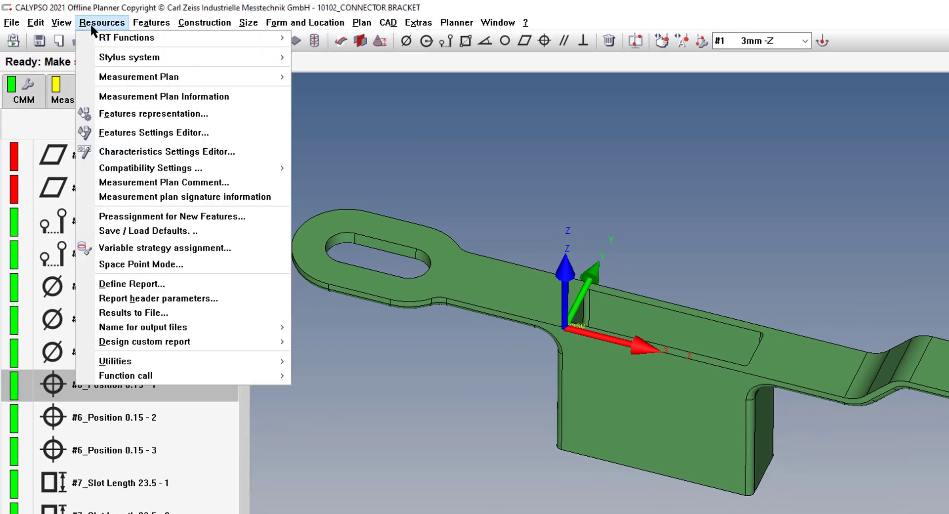
pyautogui.click(196, 155)
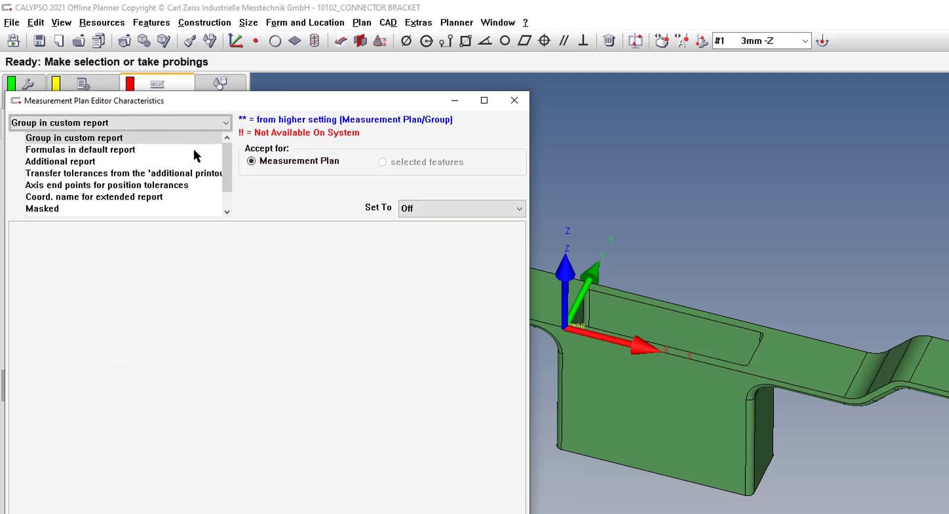
pyautogui.click(69, 163)
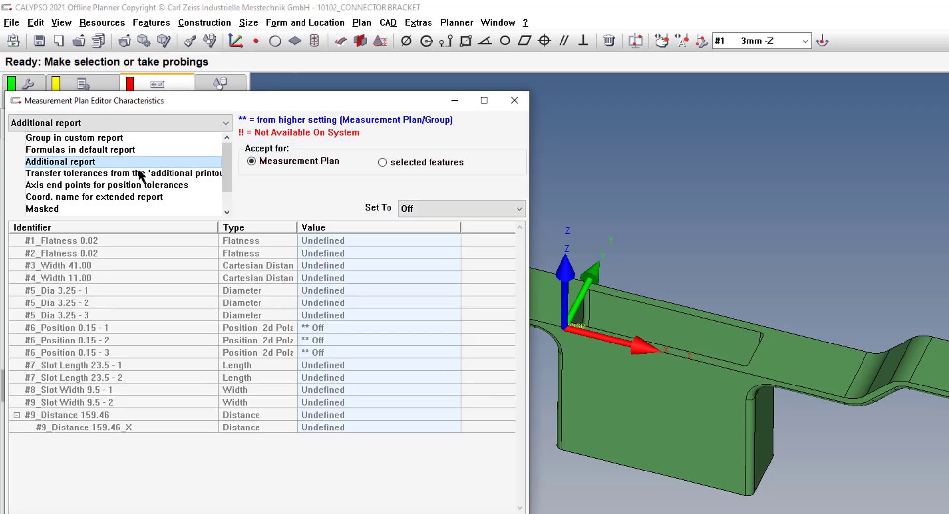
pyautogui.click(382, 163)
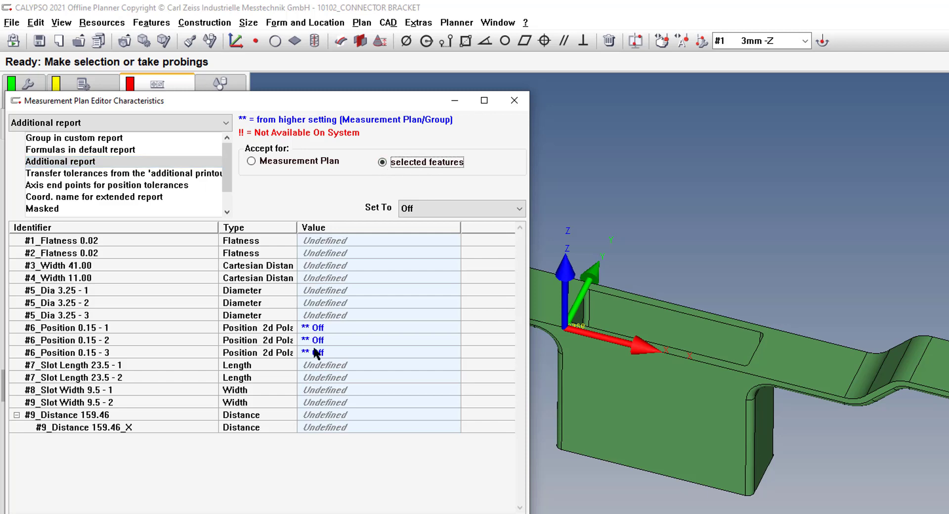
pyautogui.click(331, 328)
pyautogui.moveTo(327, 339); pyautogui.dragTo(330, 352)
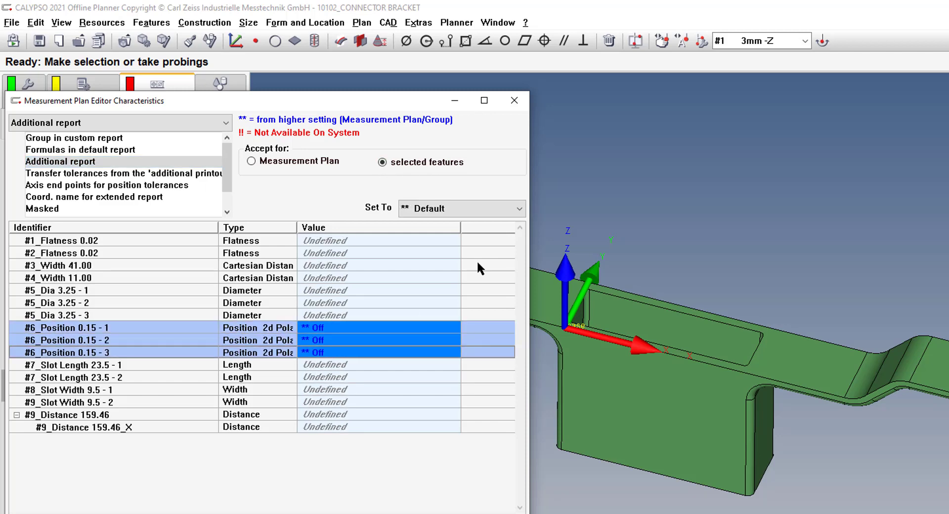
pyautogui.click(482, 209)
pyautogui.click(447, 238)
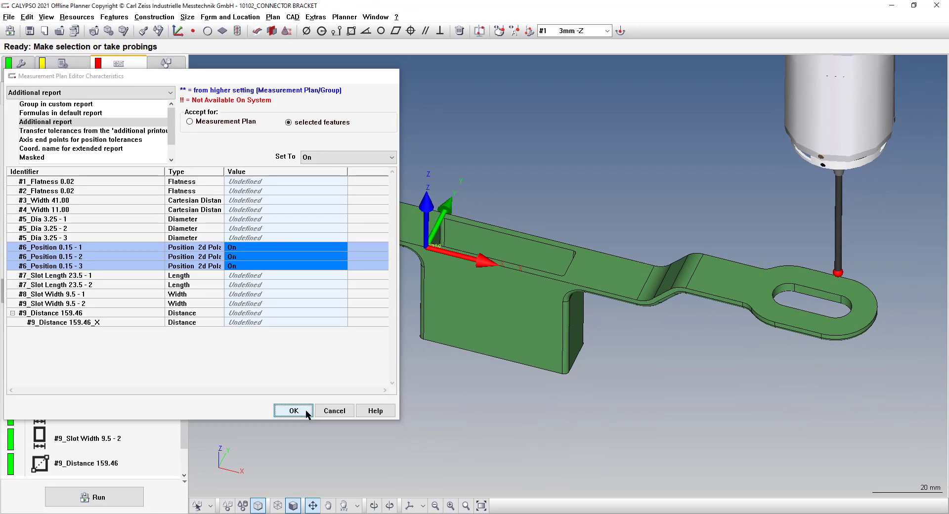
pyautogui.click(306, 412)
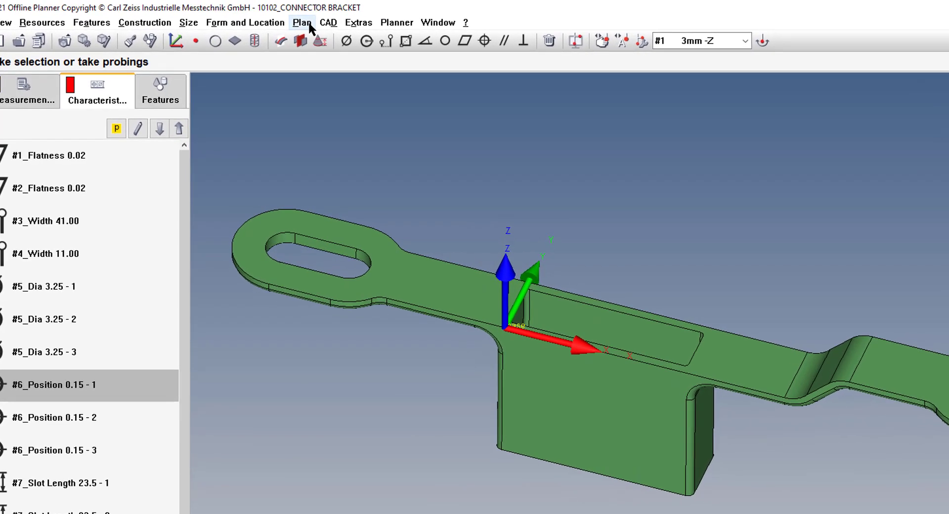
# Step: Start a subsequent evaluation using the SN 5002 measured points, outputting a new PiWeb measurement
pyautogui.click(302, 23)
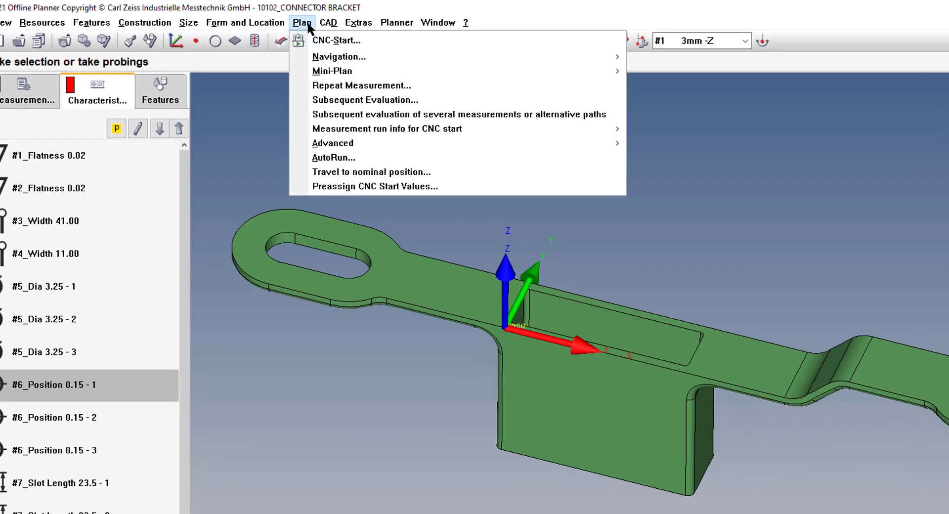
pyautogui.click(404, 102)
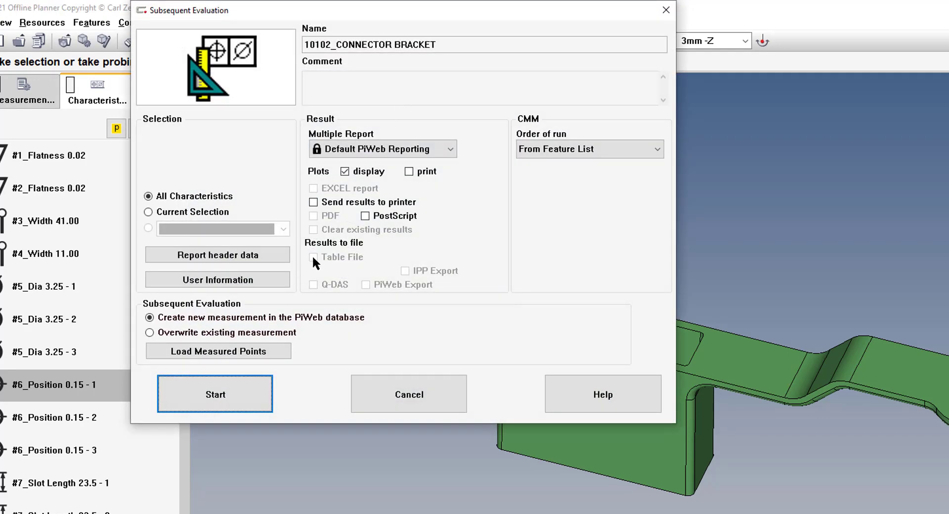
pyautogui.click(216, 351)
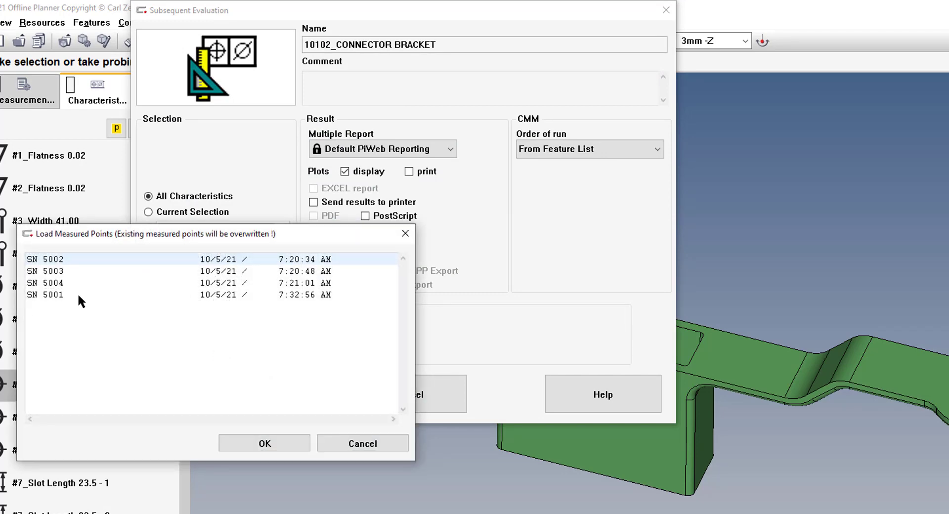
pyautogui.click(245, 438)
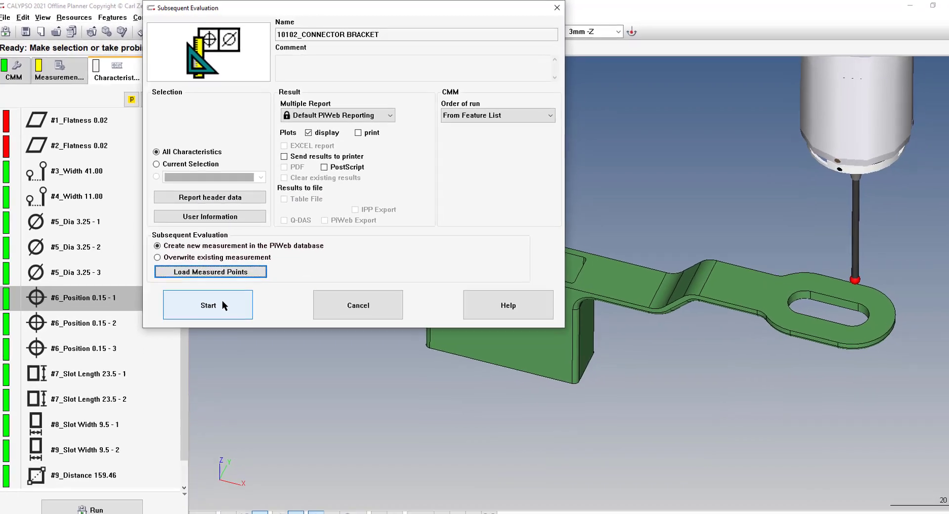
pyautogui.click(232, 376)
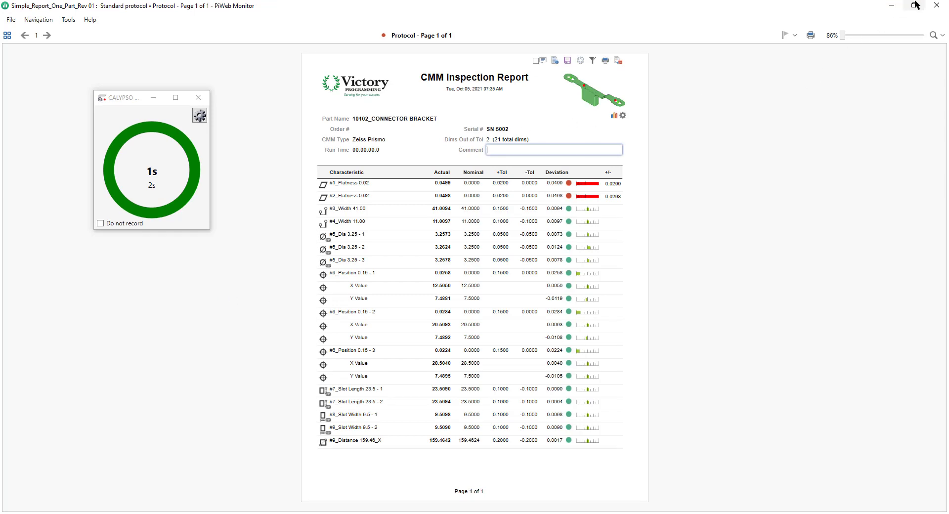
# Step: Close the SN 5002 CMM Inspection Report window
pyautogui.click(936, 5)
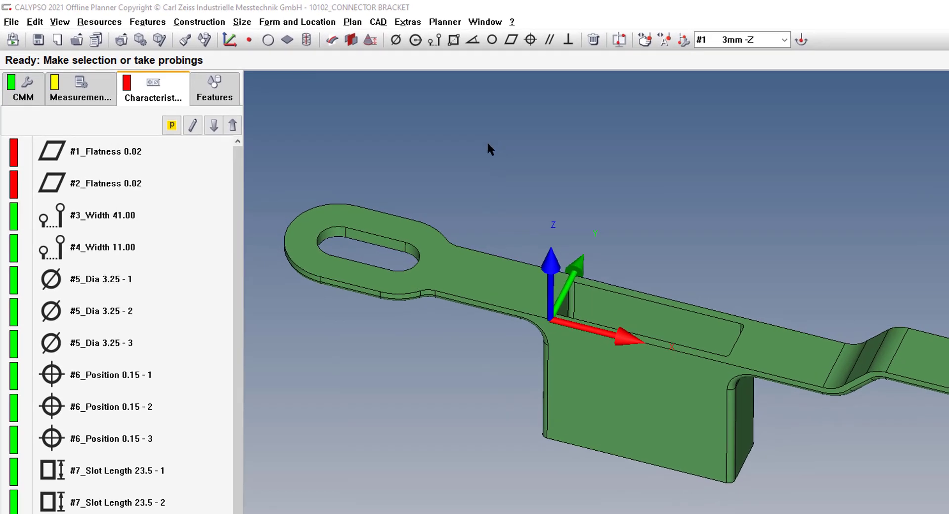
# Step: Choose point files SN 5001.zmp through SN 5004.zmp for evaluating several measurements
pyautogui.click(352, 22)
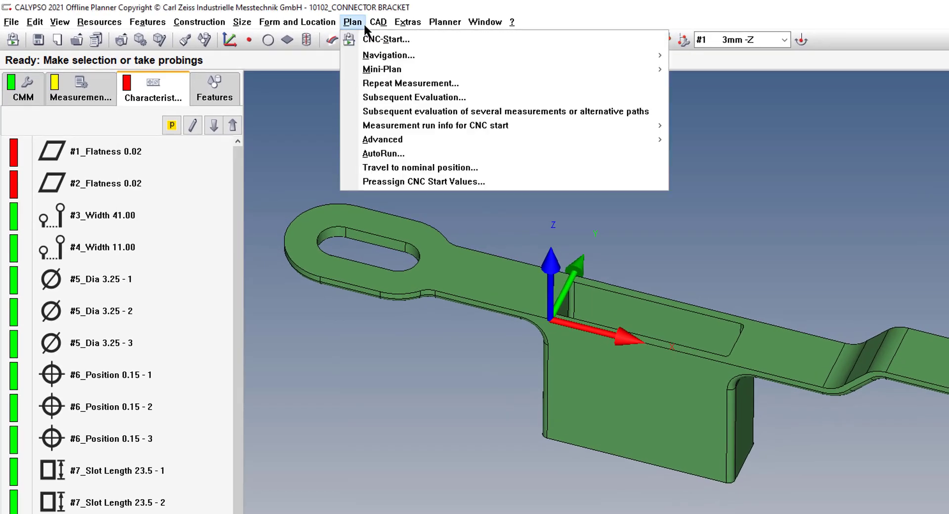
pyautogui.click(452, 114)
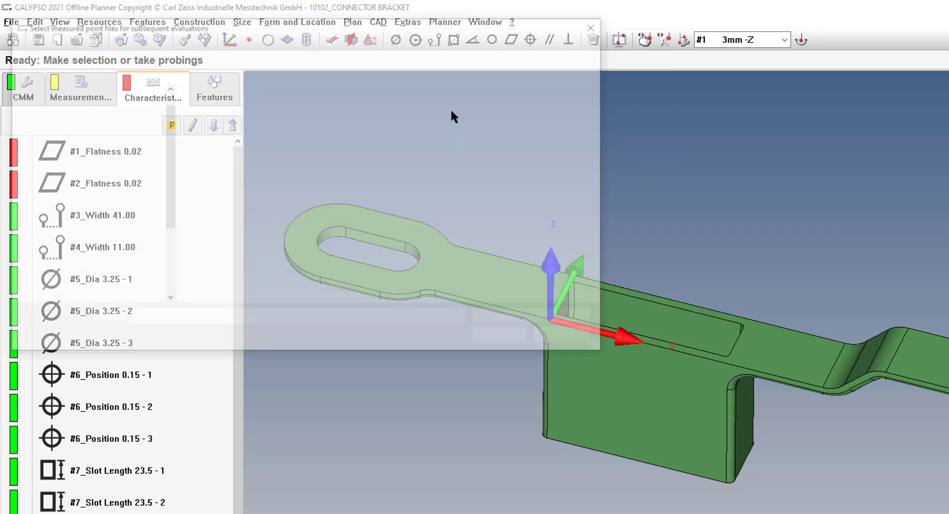
pyautogui.click(256, 107)
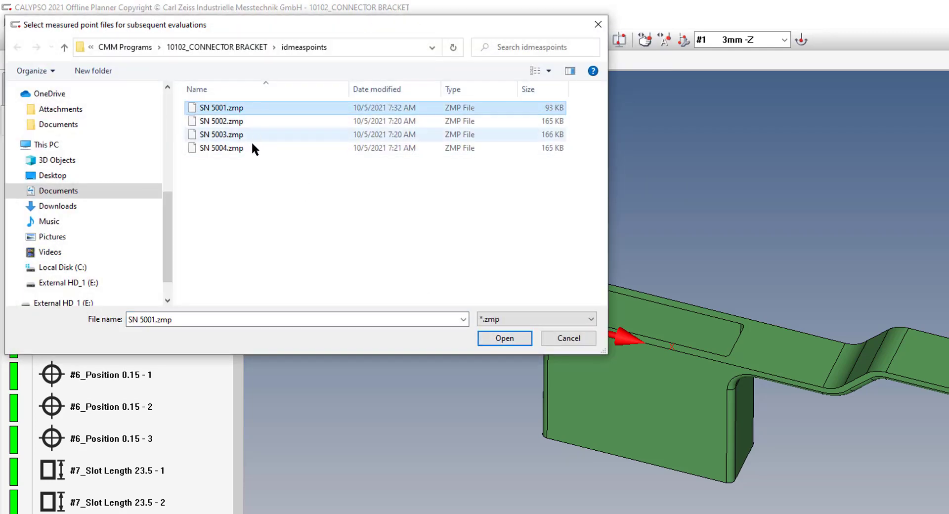
pyautogui.keyDown('shift'); pyautogui.click(251, 148); pyautogui.keyUp('shift')
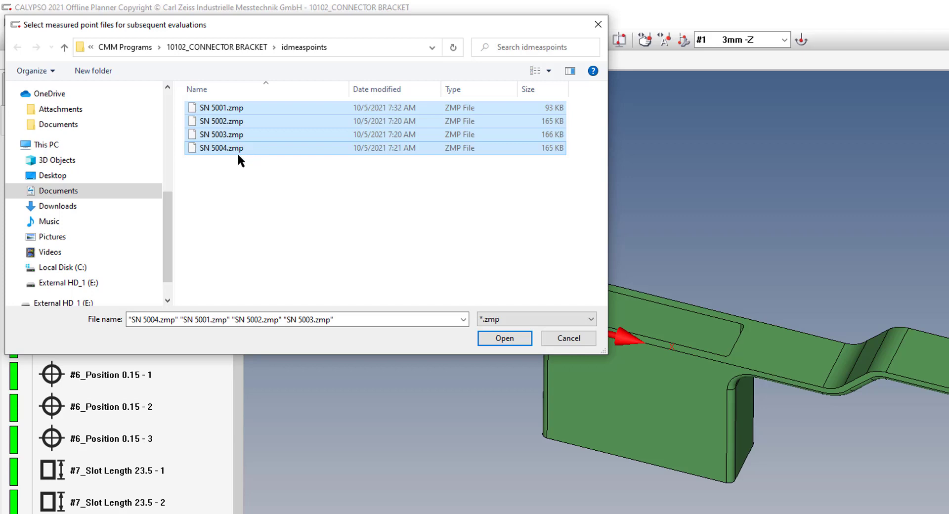
pyautogui.click(515, 340)
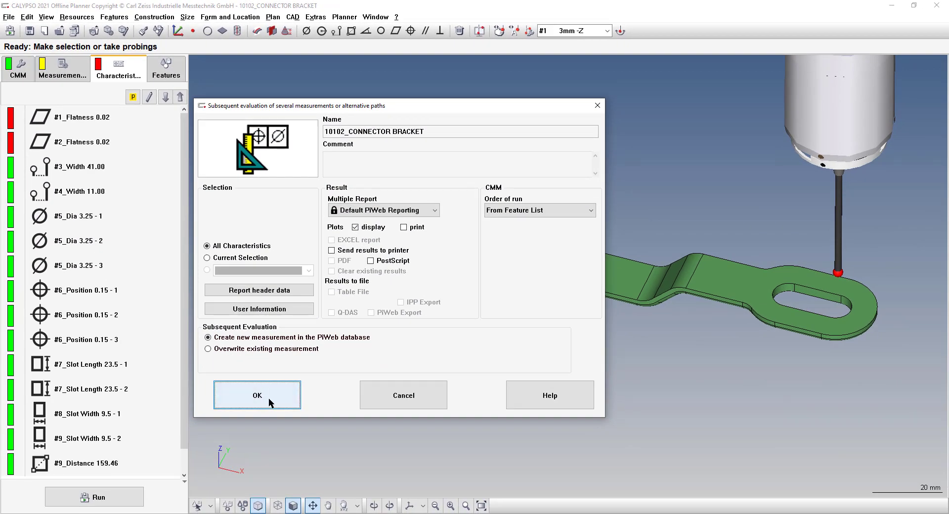
# Step: Confirm the Subsequent evaluation dialog to evaluate SN 5001–SN 5004 into PiWeb reports
pyautogui.click(269, 401)
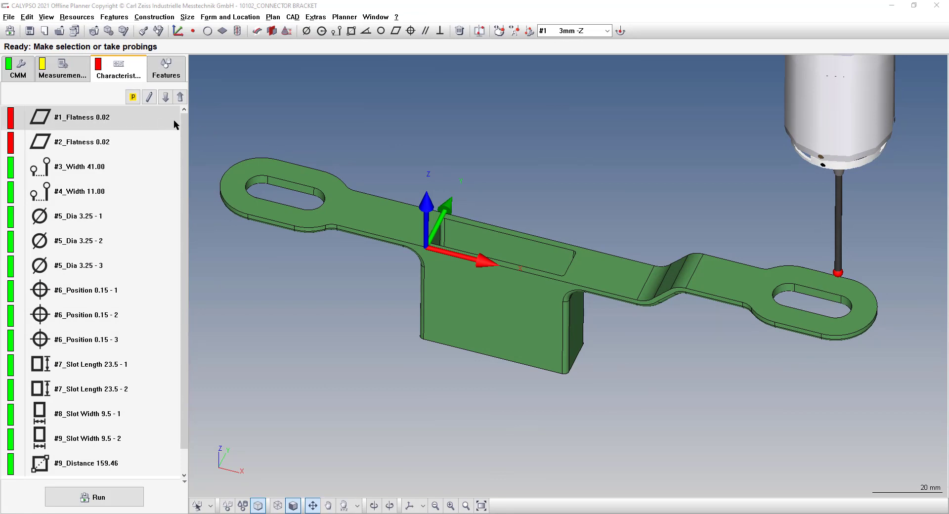
# Step: Open the measurement plan's directory and its idmeaspoints folder in File Explorer
pyautogui.click(45, 20)
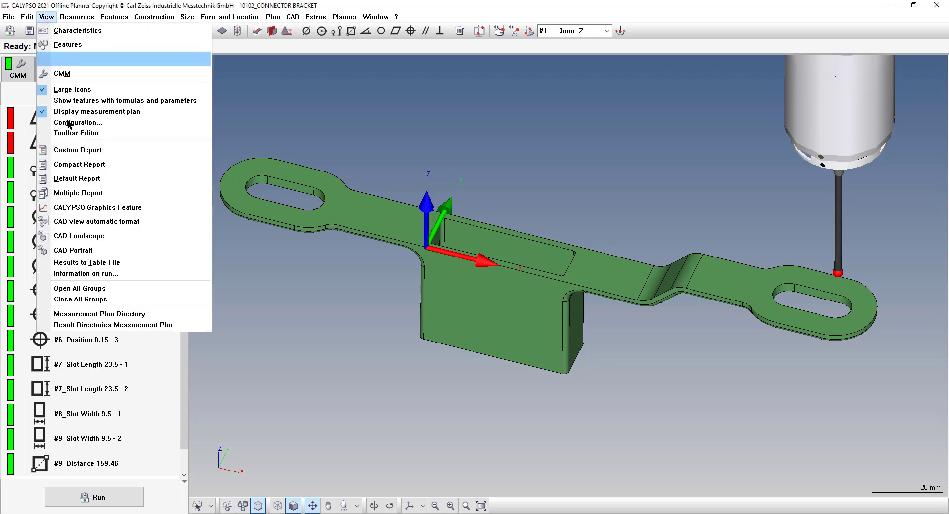
pyautogui.click(156, 315)
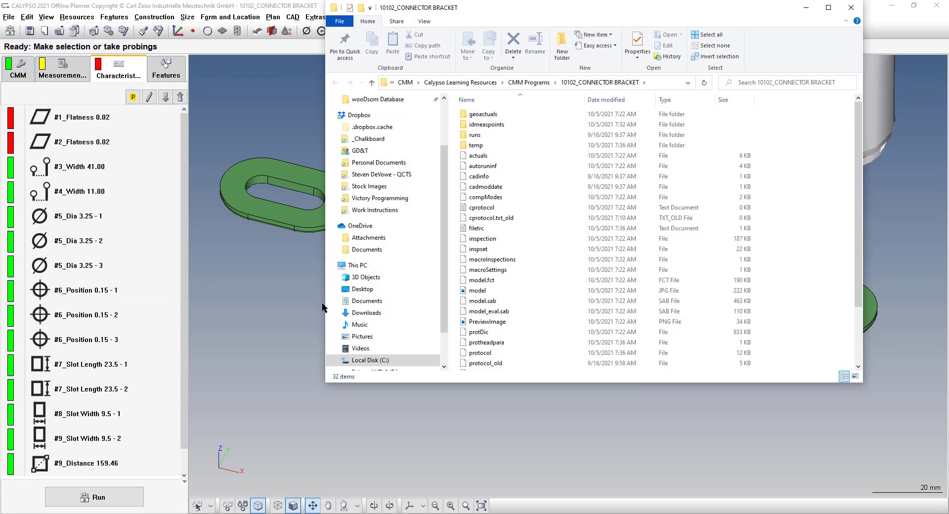
pyautogui.moveTo(507, 126)
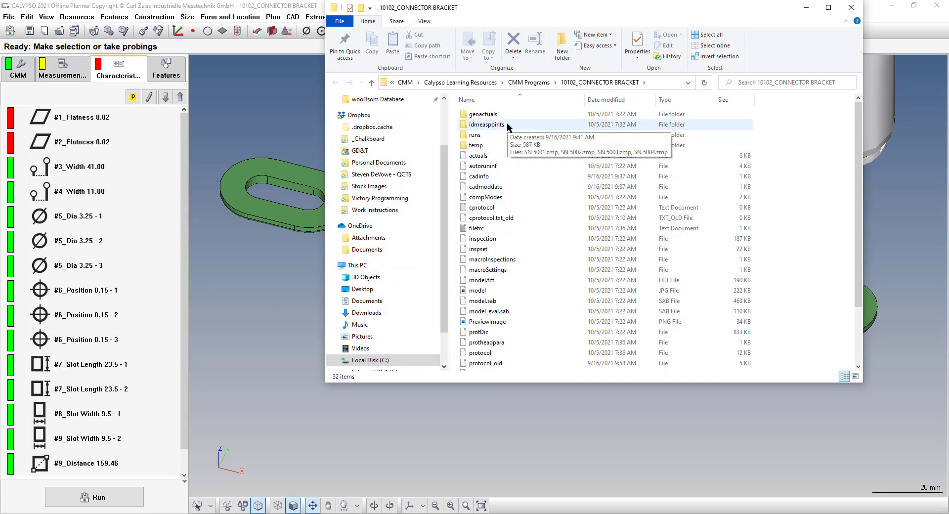
pyautogui.doubleClick(507, 125)
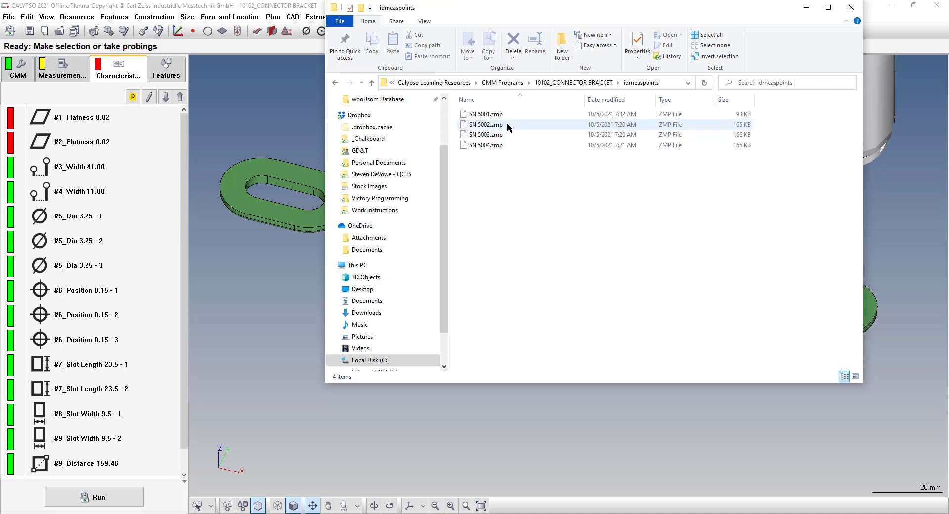
# Step: Delete the point files SN 5001.zmp through SN 5004.zmp
pyautogui.click(508, 113)
pyautogui.keyDown('shift'); pyautogui.click(507, 145); pyautogui.keyUp('shift')
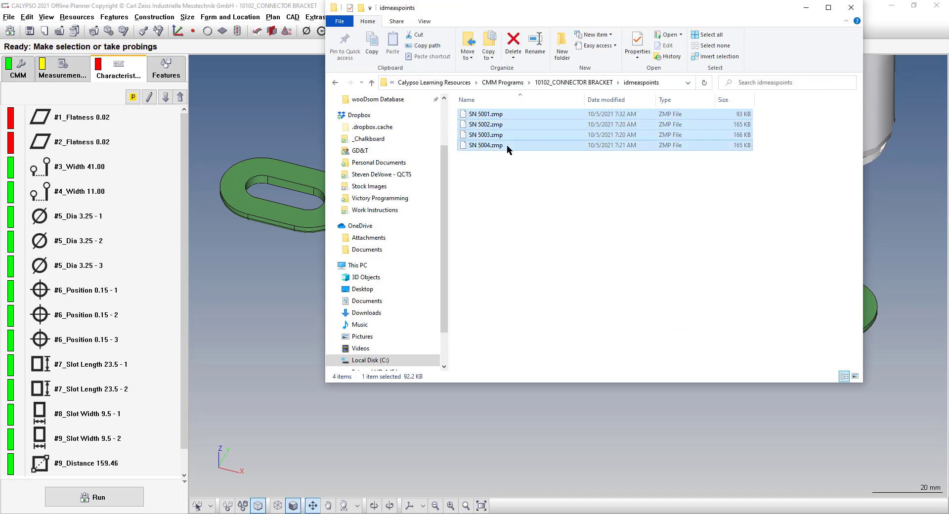
pyautogui.press('Delete')
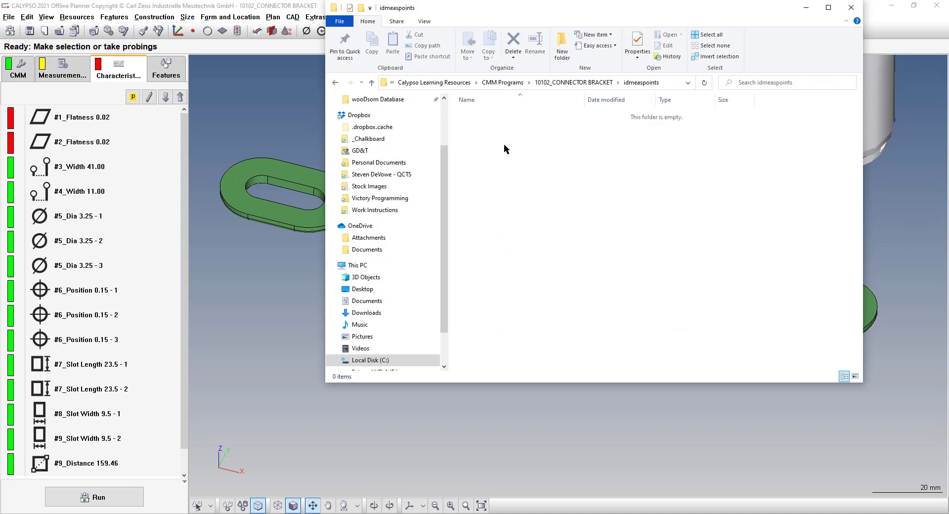